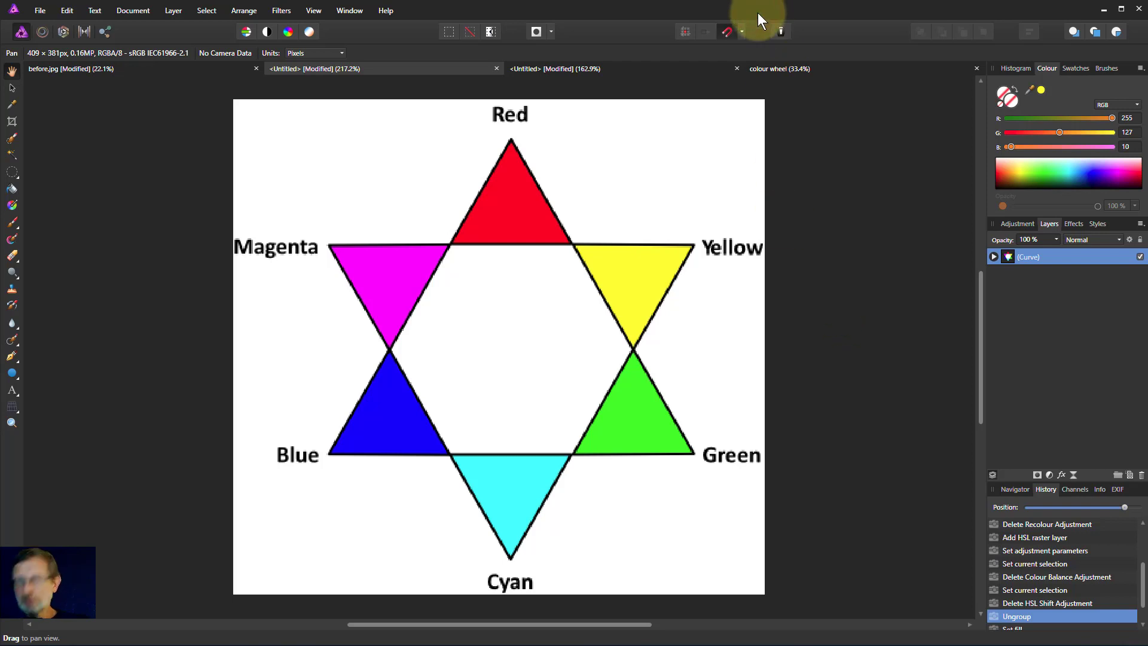
Add an HSL adjustment over the star, trial a 180° hue shift, then reset it to 0°
{"action": "key", "text": "ctrl+j"}
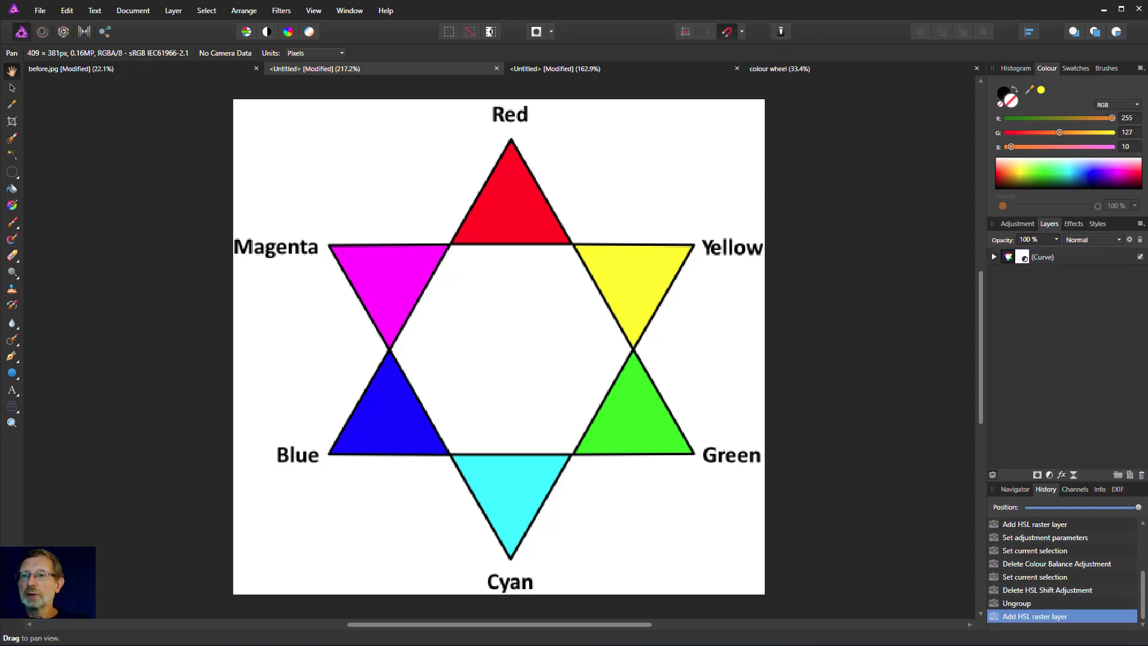
{"action": "left_click_drag", "start_coordinate": [886, 181], "coordinate": [874, 199]}
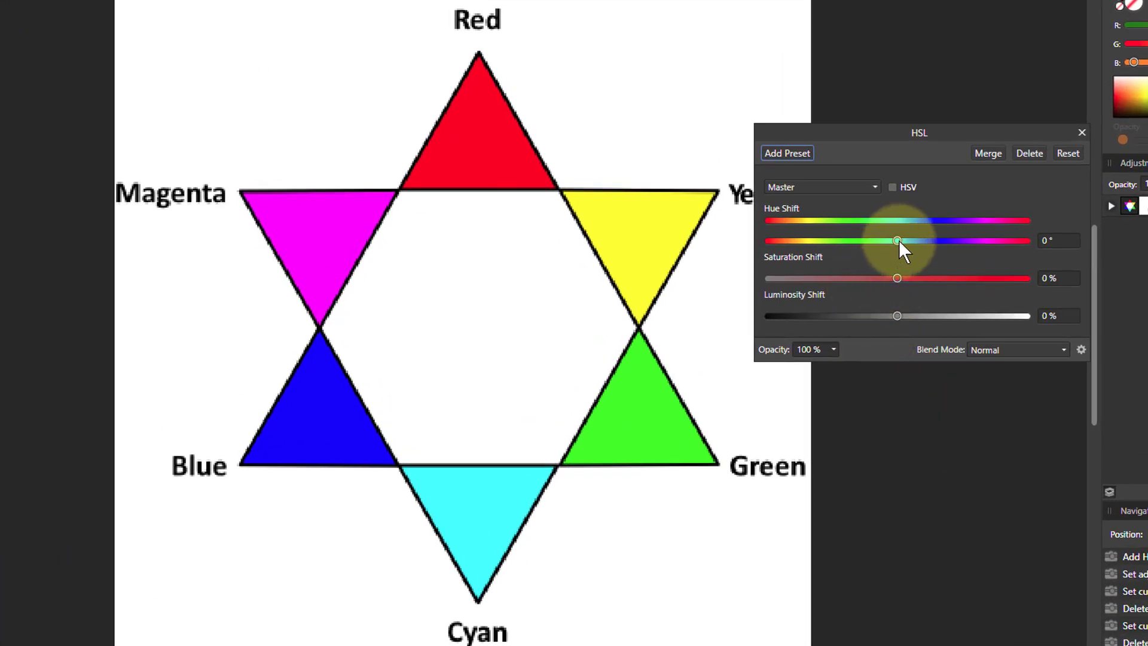
{"action": "left_click_drag", "start_coordinate": [899, 241], "coordinate": [896, 264]}
{"action": "left_click", "coordinate": [1053, 241]}
{"action": "type", "text": "0"}
{"action": "key", "text": "Return"}
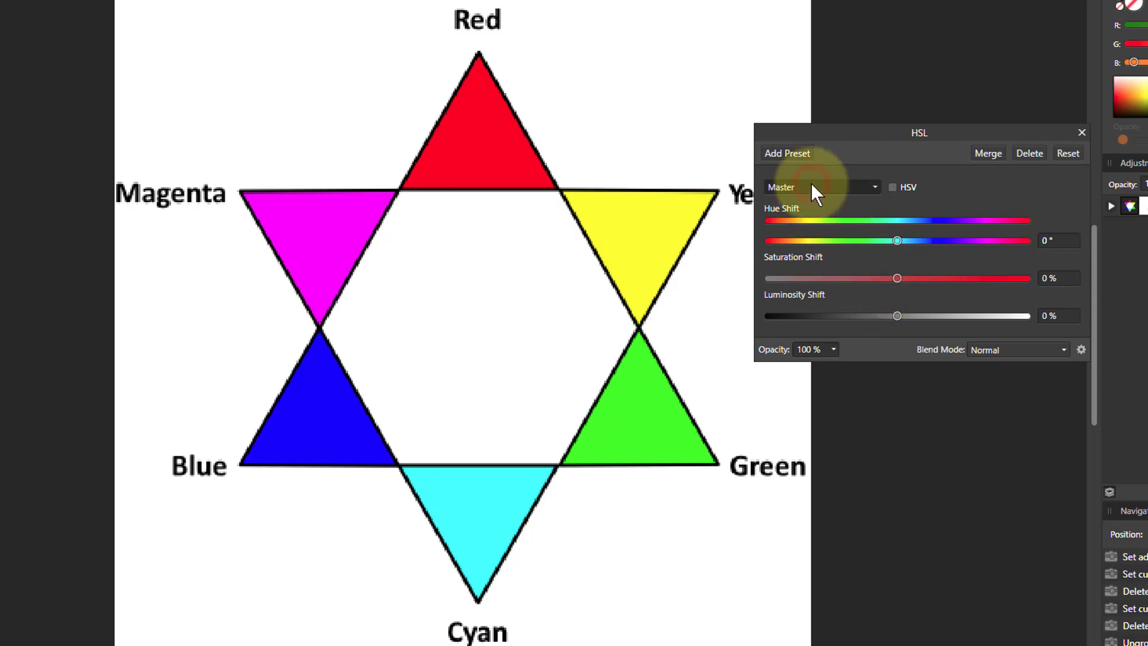
{"action": "left_click", "coordinate": [788, 186]}
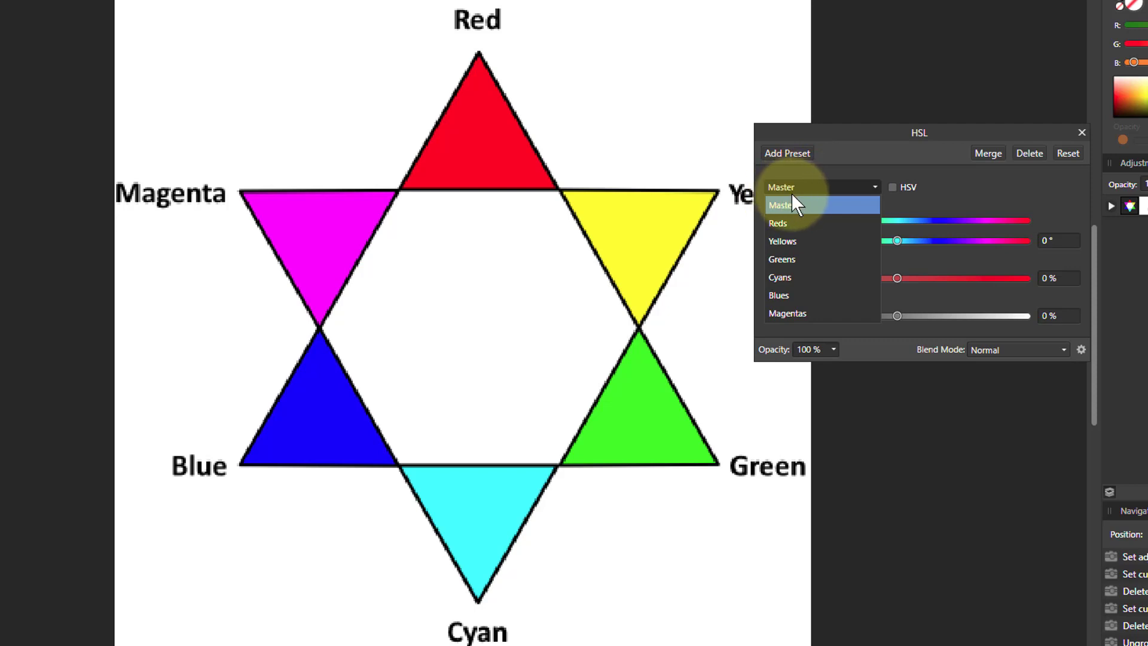
Target the HSL adjustment at Reds and drop their saturation to -100%
{"action": "left_click", "coordinate": [778, 222]}
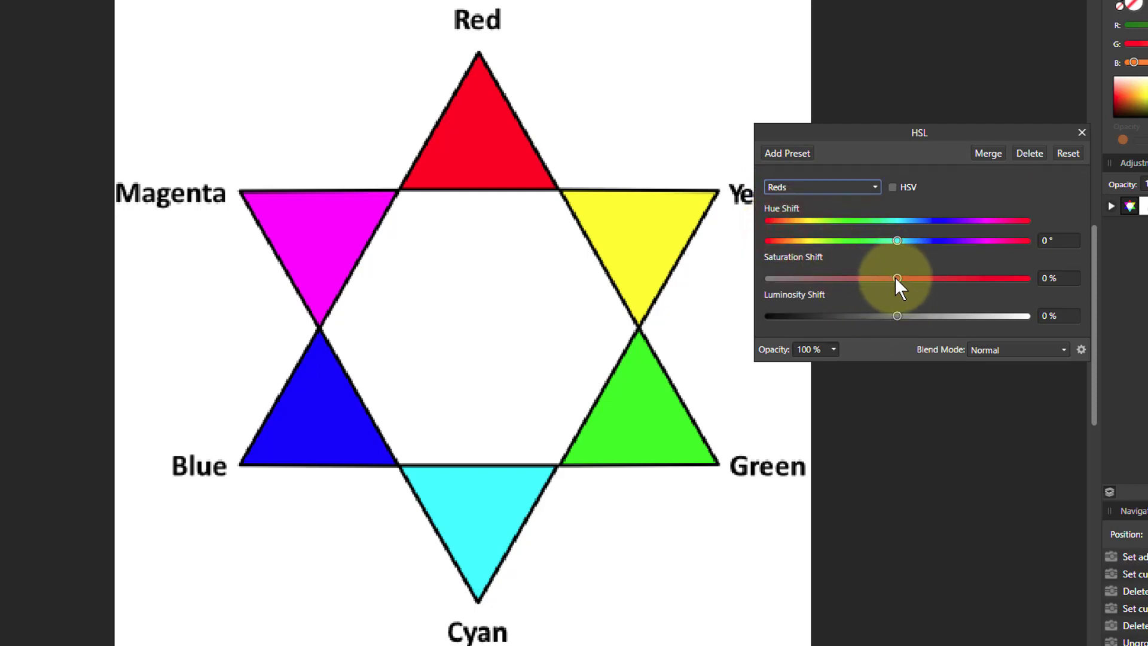
{"action": "left_click_drag", "start_coordinate": [895, 278], "coordinate": [767, 280]}
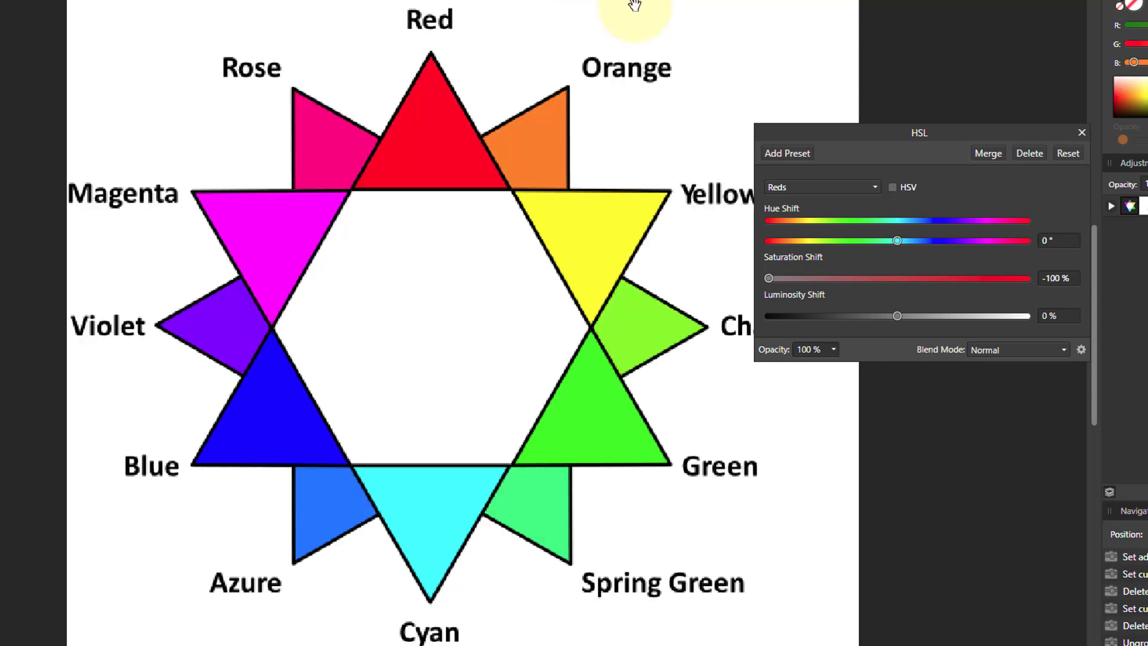
Apply the star's HSL adjustment, then add a new HSL adjustment targeting Reds on the twelve-colour star
{"action": "key", "text": "Return"}
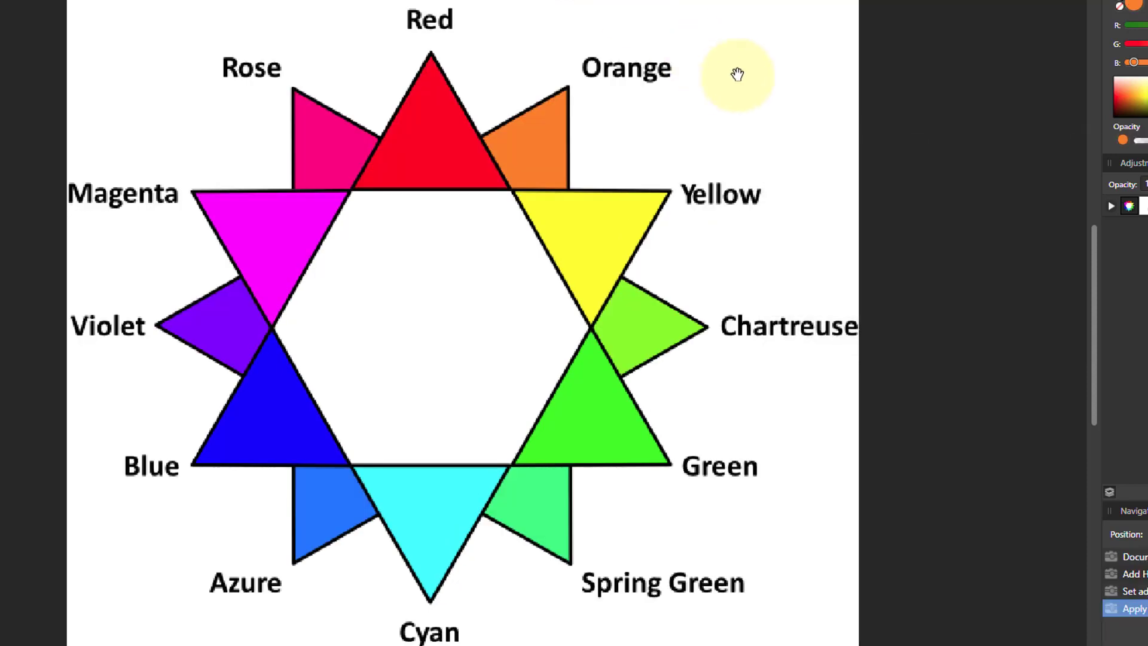
{"action": "key", "text": "ctrl+u"}
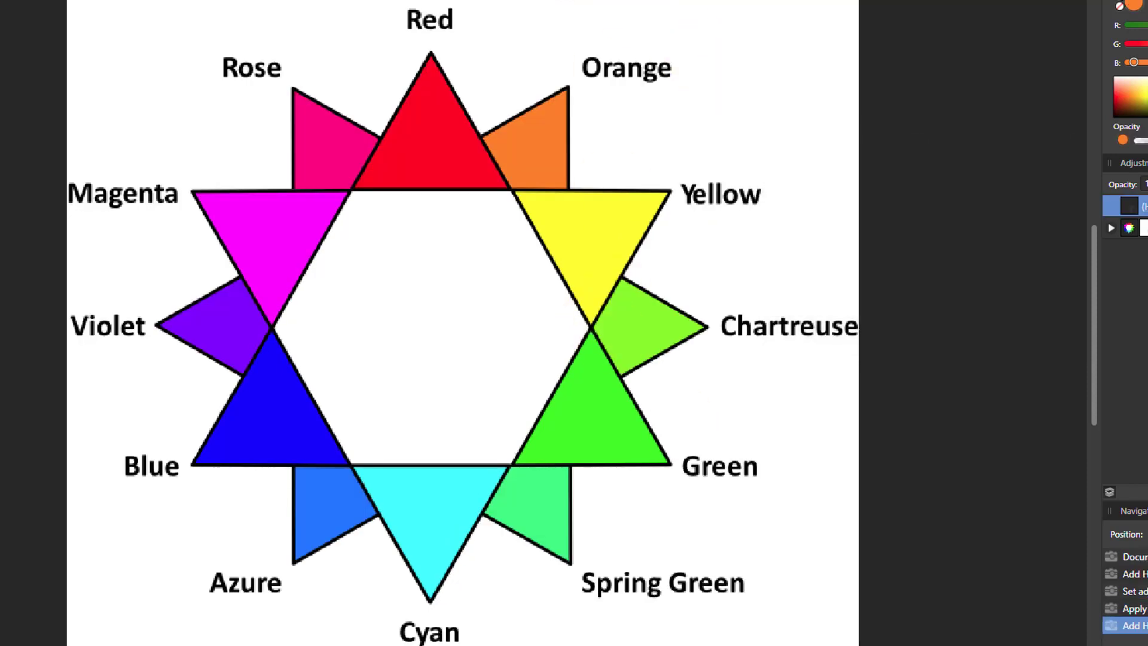
{"action": "left_click_drag", "start_coordinate": [1029, 604], "coordinate": [1038, 204]}
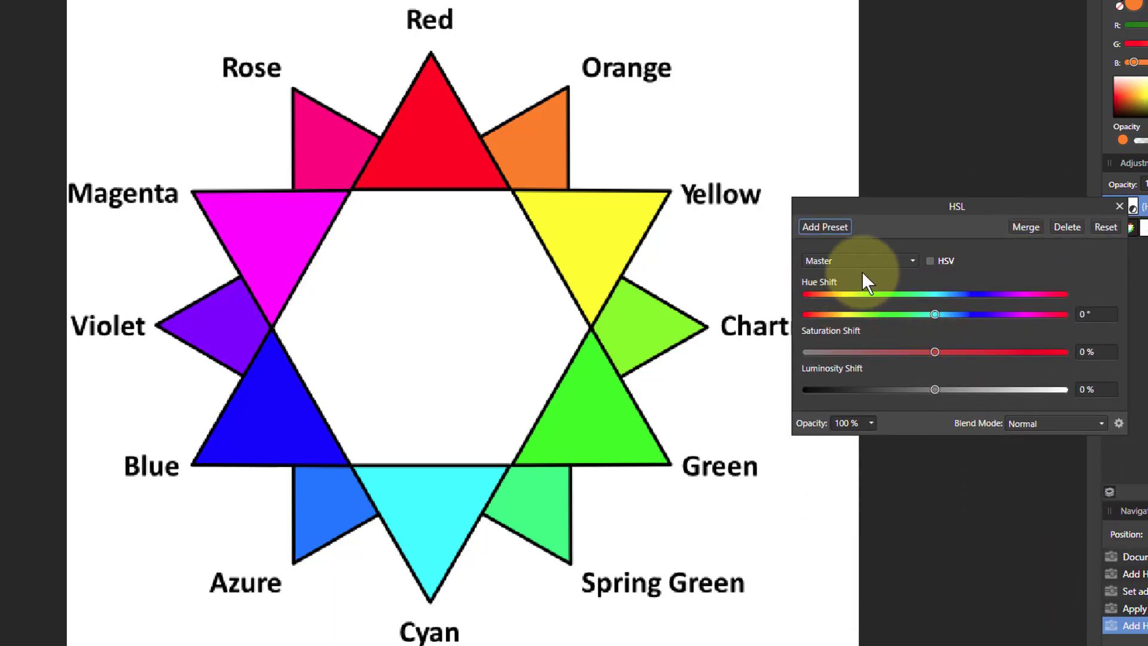
{"action": "left_click", "coordinate": [848, 261]}
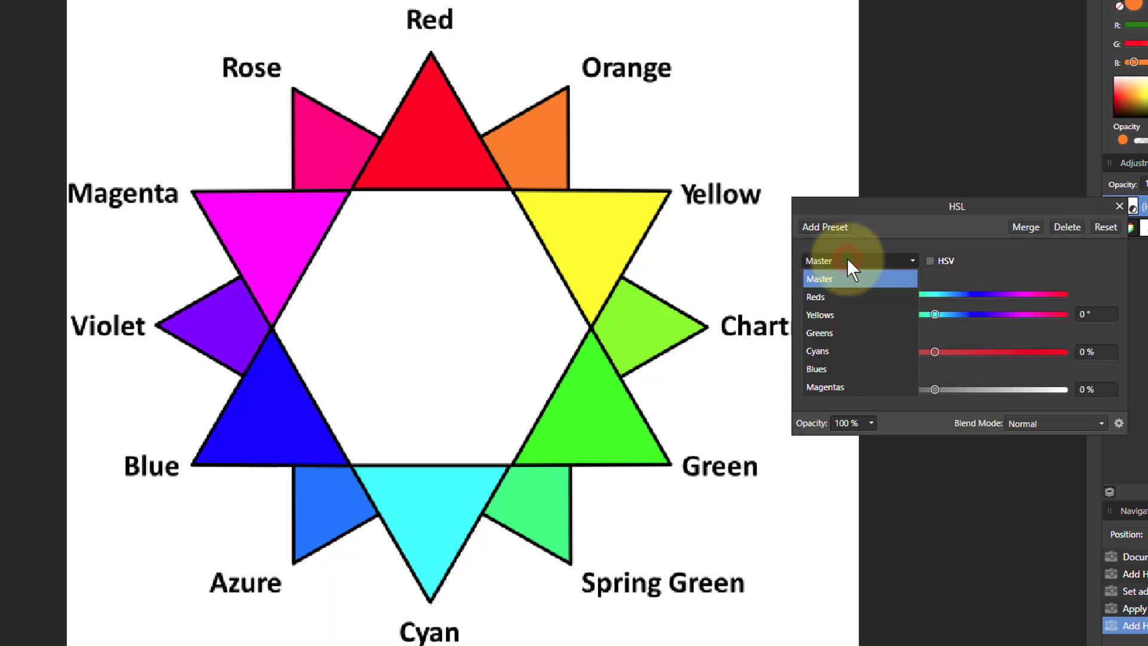
{"action": "left_click", "coordinate": [813, 292]}
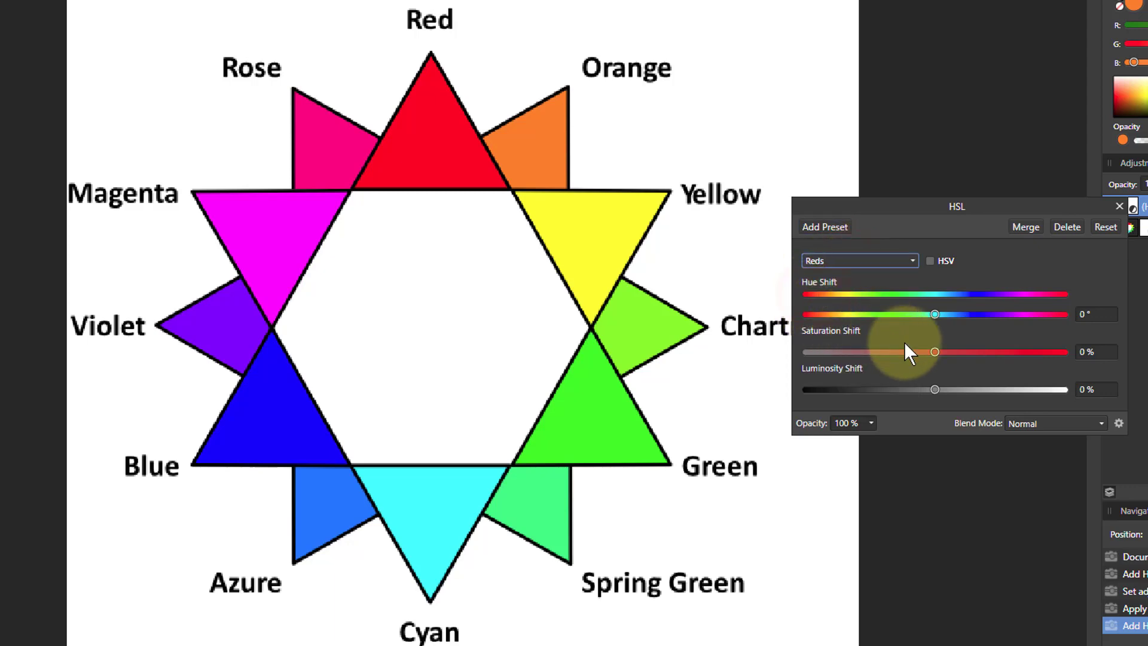
Drop Reds saturation to -100%, then ease it back to -2%
{"action": "left_click_drag", "start_coordinate": [938, 353], "coordinate": [799, 358]}
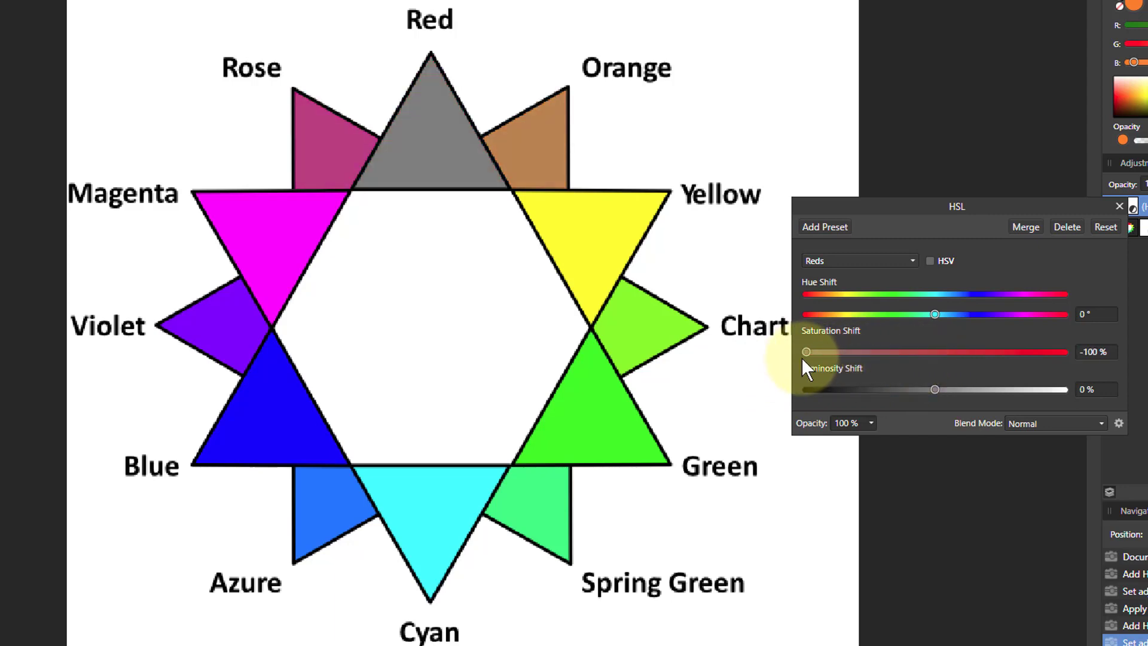
{"action": "mouse_move", "coordinate": [802, 359]}
{"action": "left_mouse_down"}
{"action": "mouse_move", "coordinate": [1134, 362]}
{"action": "mouse_move", "coordinate": [781, 358]}
{"action": "left_mouse_up"}
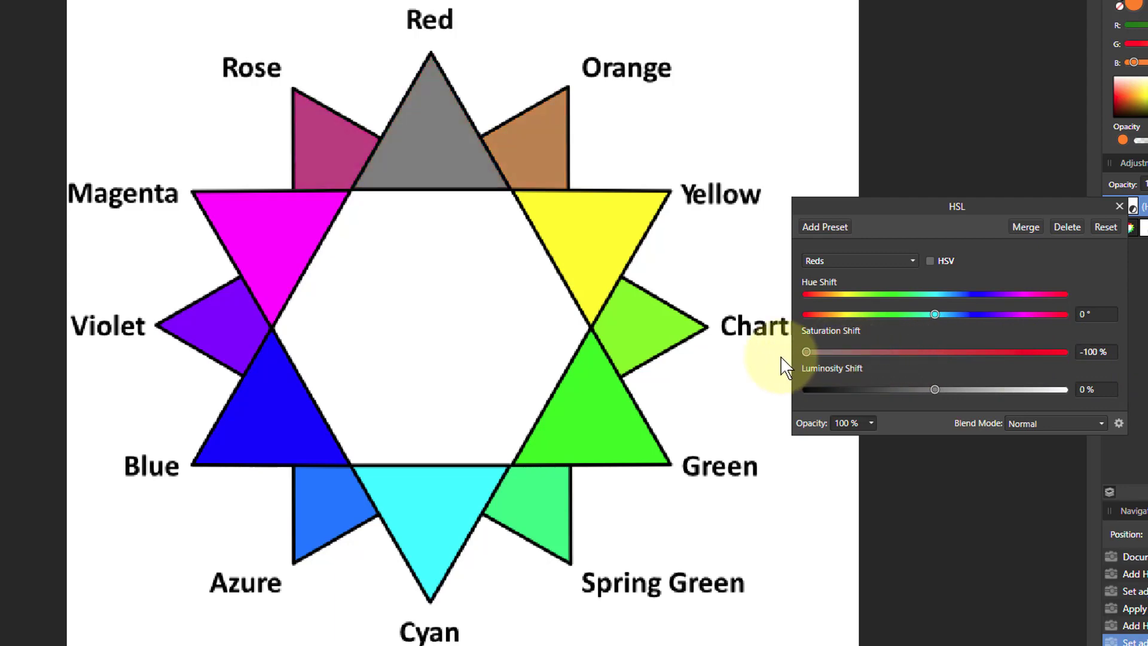
{"action": "left_click_drag", "start_coordinate": [831, 357], "coordinate": [933, 358]}
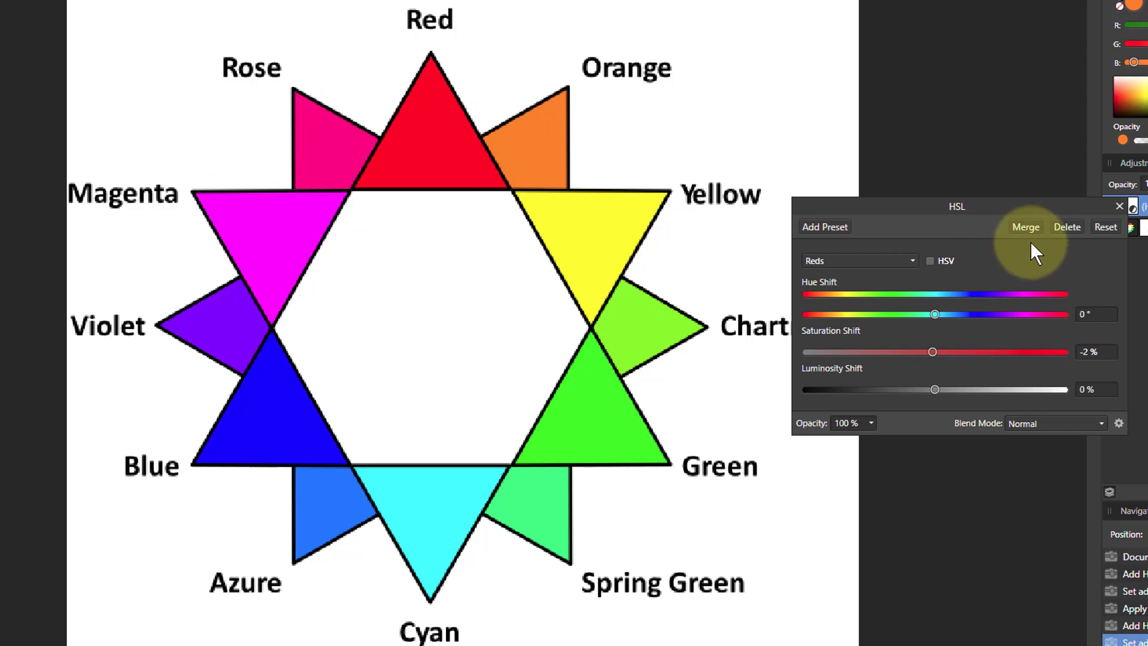
Close the HSL settings and sample red (252, 3, 3) and orange (254, 127, 11) with the colour picker
{"action": "left_click", "coordinate": [1120, 206]}
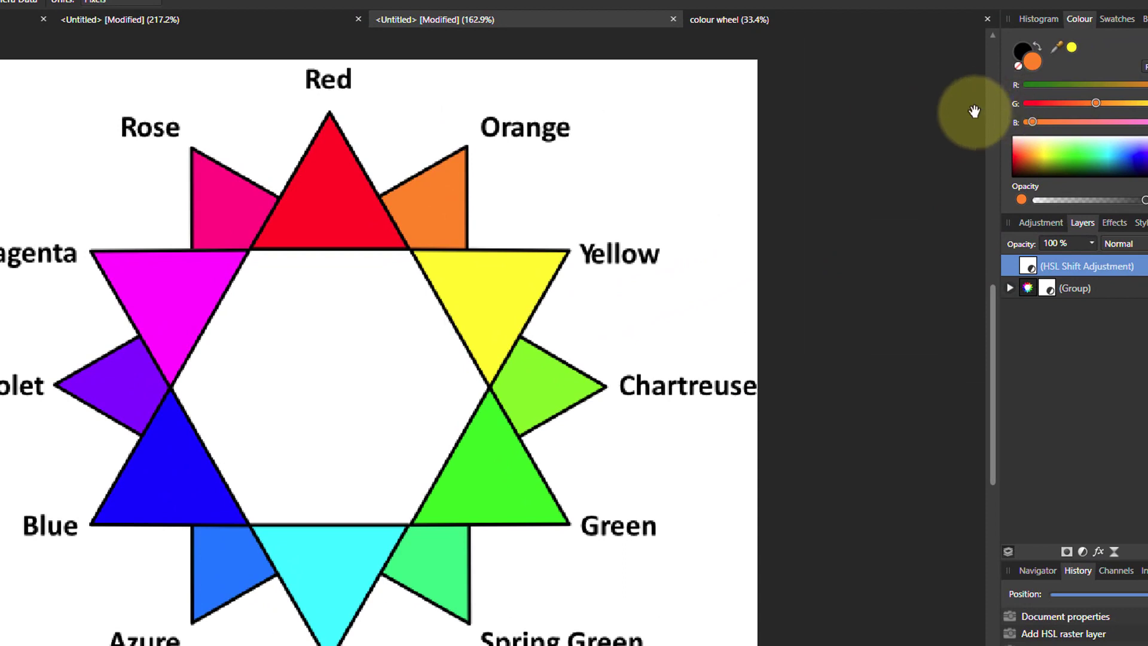
{"action": "left_click_drag", "start_coordinate": [1060, 42], "coordinate": [320, 195]}
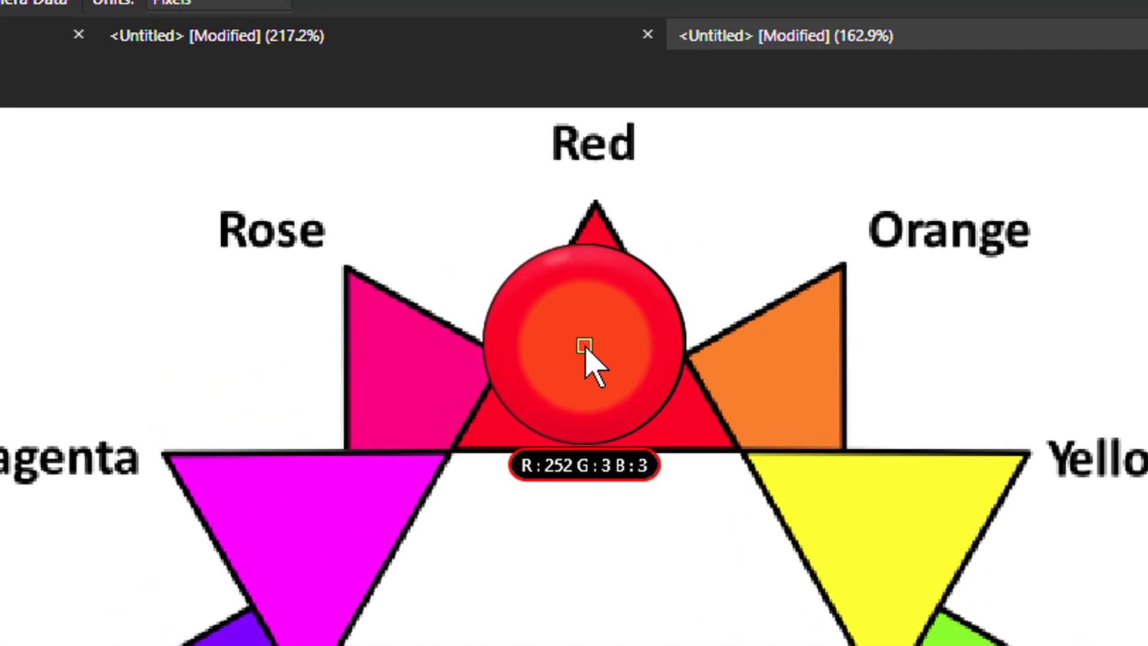
{"action": "left_click_drag", "start_coordinate": [584, 346], "coordinate": [797, 364]}
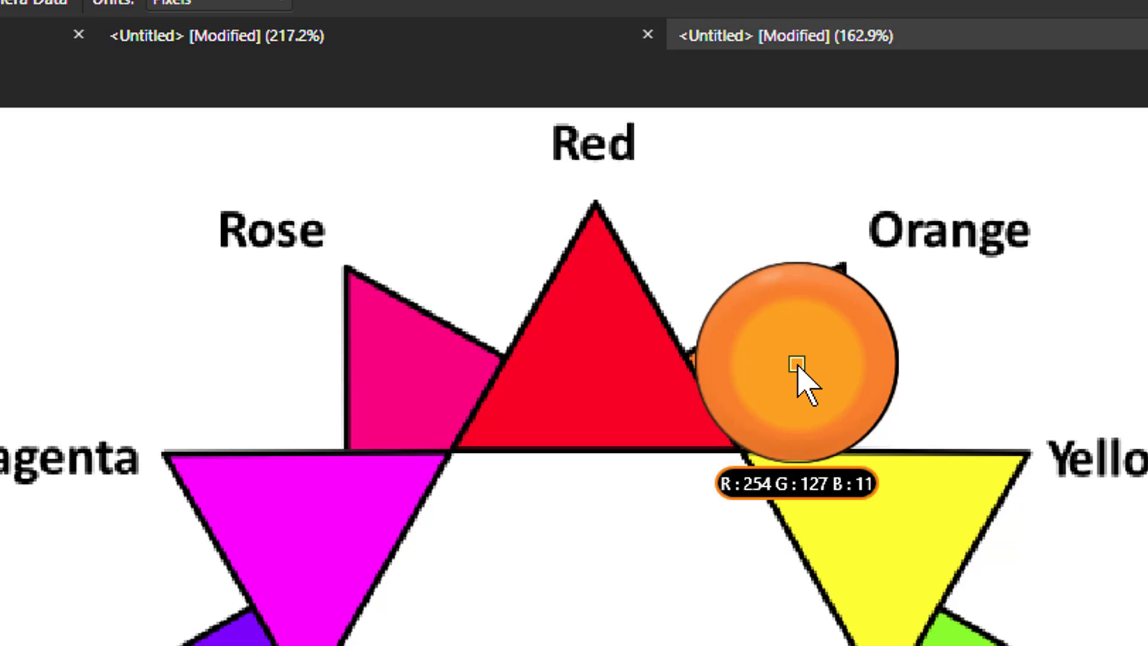
{"action": "left_click_drag", "start_coordinate": [797, 366], "coordinate": [594, 353]}
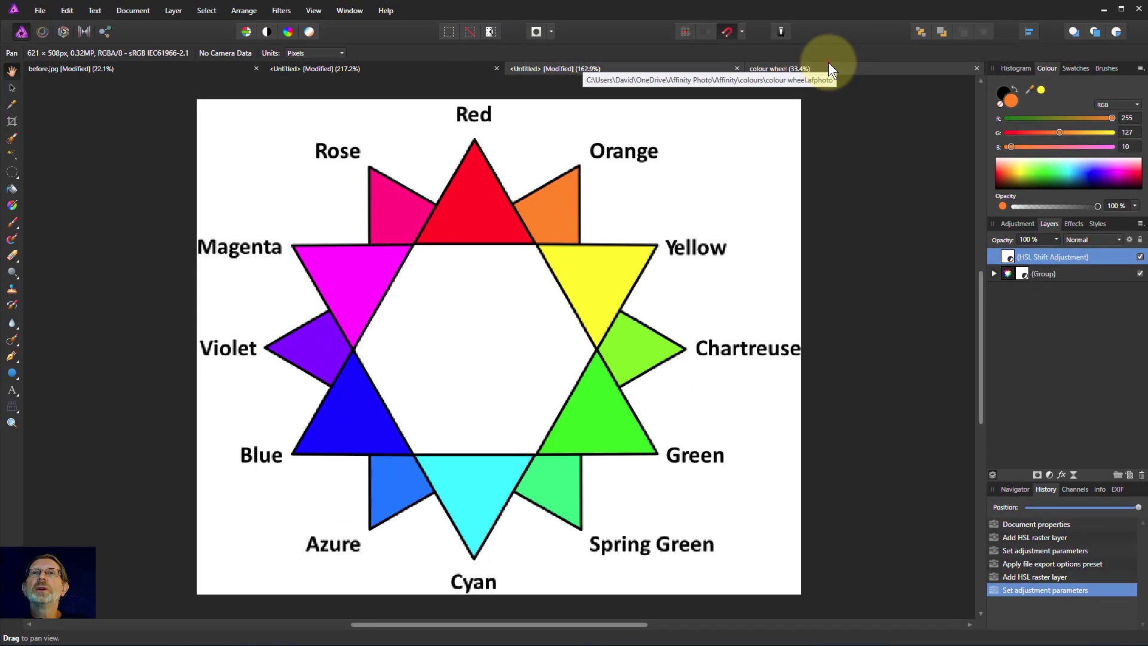
On the colour wheel document, add an HSL adjustment targeting Reds at -100% saturation
{"action": "left_click", "coordinate": [1027, 27]}
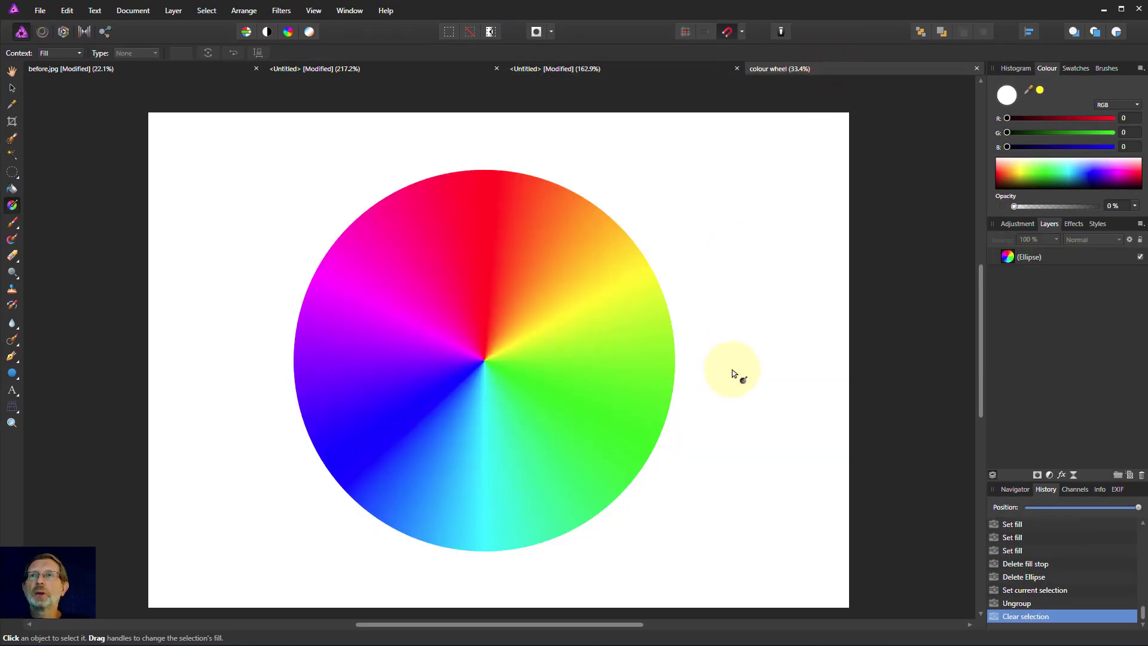
{"action": "key", "text": "ctrl+u"}
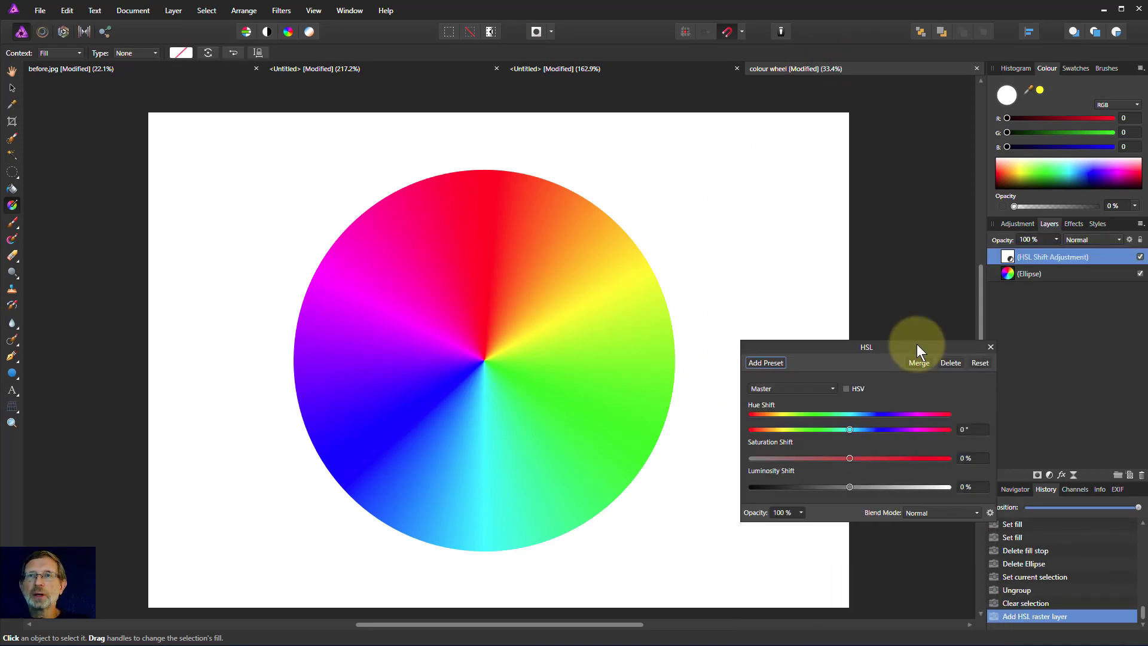
{"action": "left_click_drag", "start_coordinate": [916, 345], "coordinate": [861, 258]}
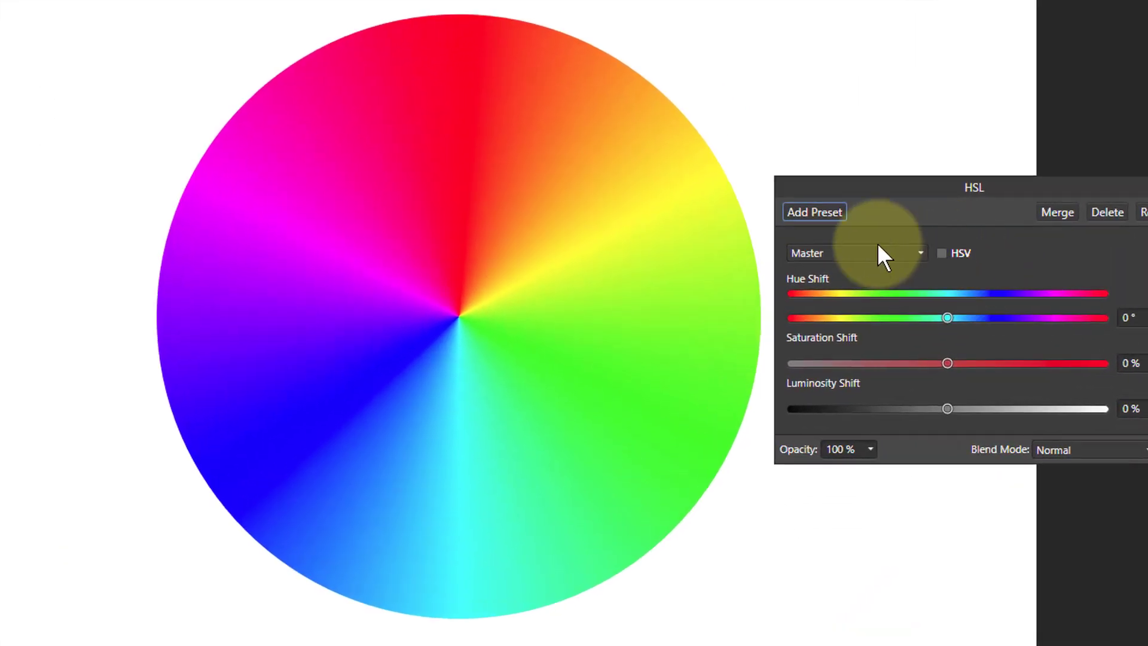
{"action": "left_click", "coordinate": [859, 249]}
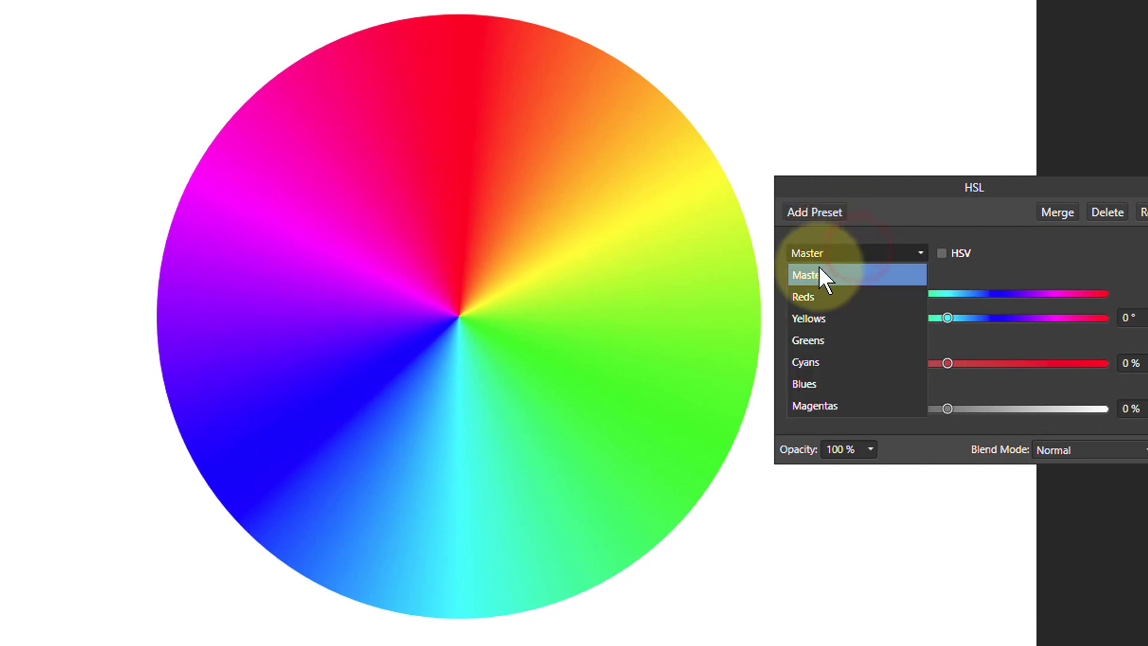
{"action": "left_click", "coordinate": [807, 295]}
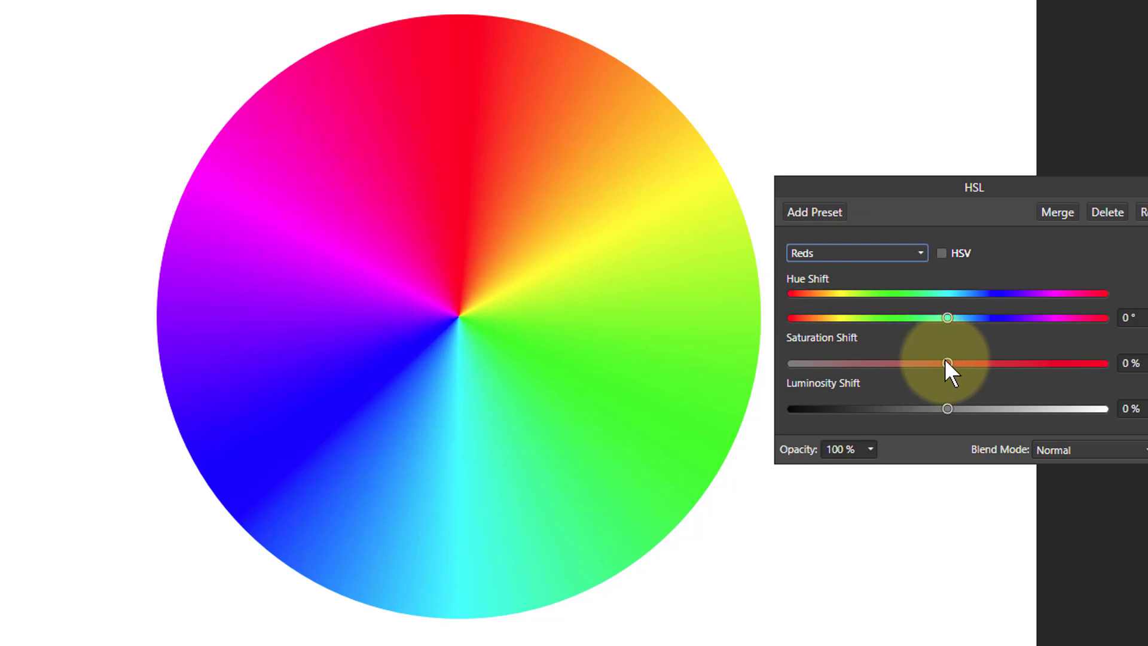
{"action": "left_click_drag", "start_coordinate": [948, 362], "coordinate": [761, 372]}
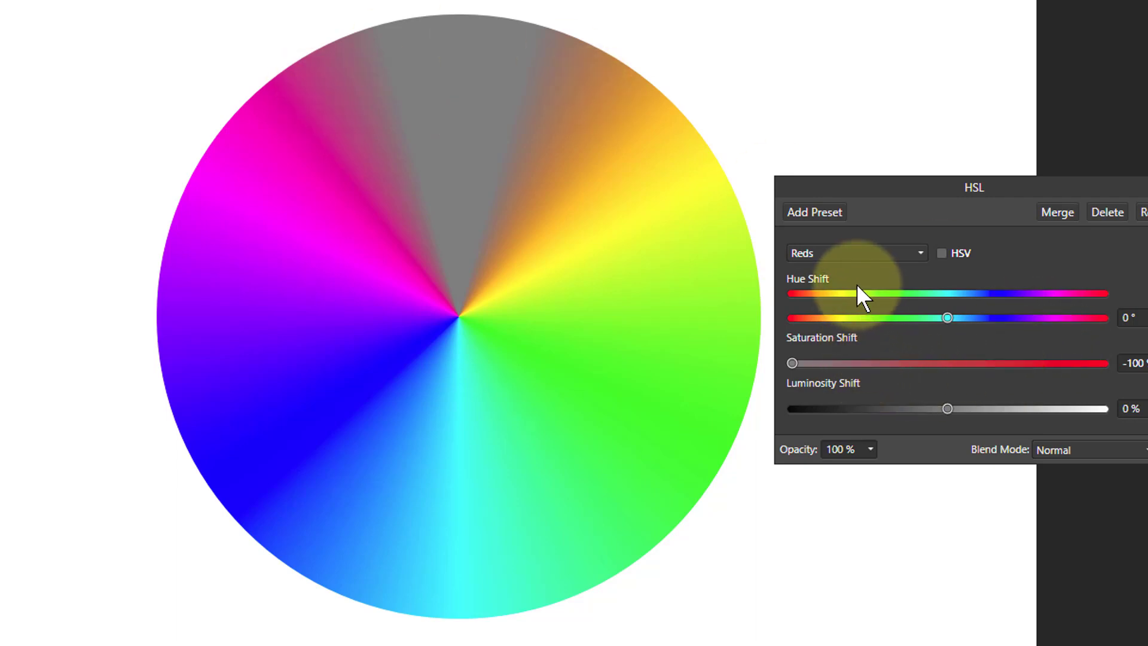
Restore the reds' saturation and switch the HSL adjustment to Yellows
{"action": "left_click", "coordinate": [945, 363]}
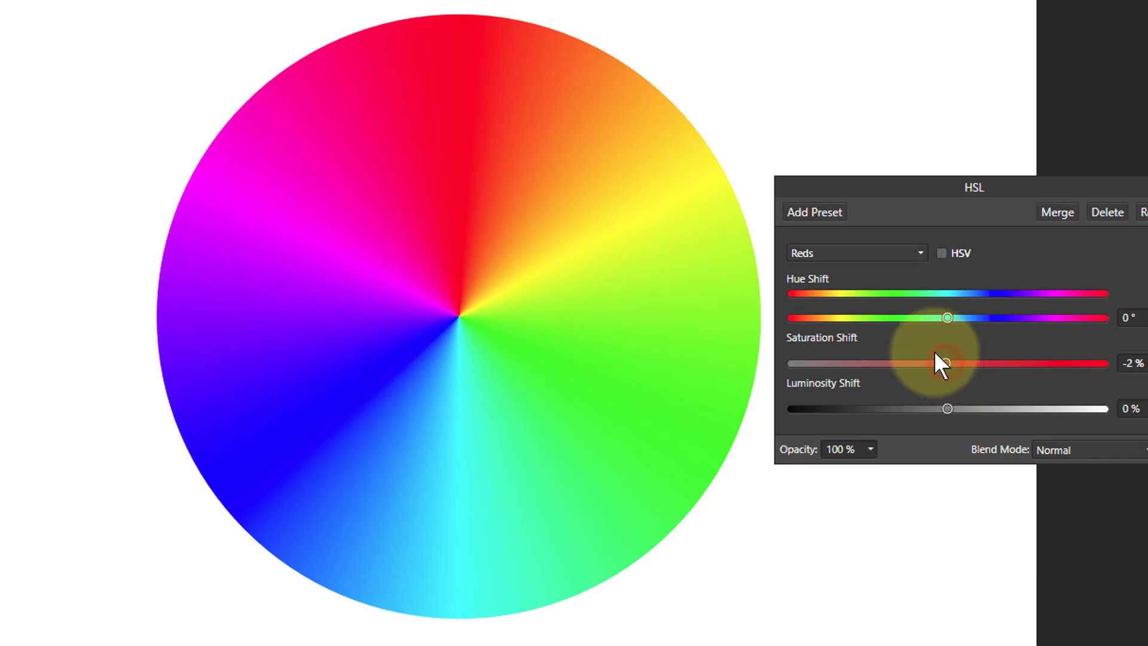
{"action": "left_click", "coordinate": [873, 254]}
{"action": "left_click", "coordinate": [816, 314]}
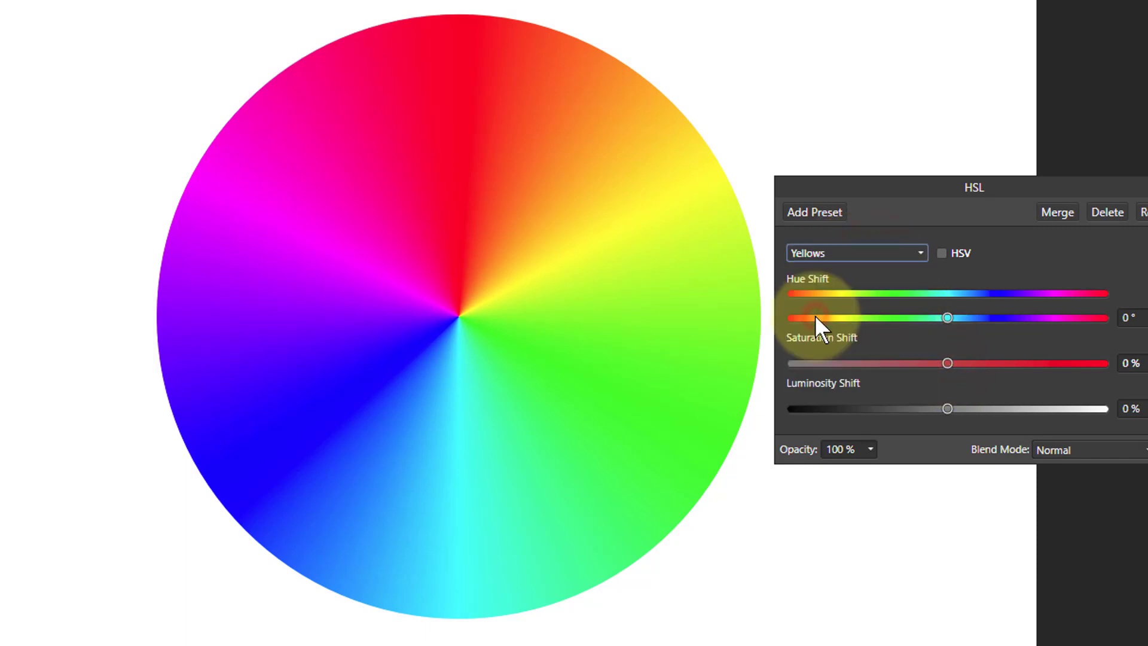
{"action": "mouse_move", "coordinate": [950, 362]}
{"action": "left_mouse_down"}
{"action": "mouse_move", "coordinate": [771, 363]}
{"action": "mouse_move", "coordinate": [948, 379]}
{"action": "left_mouse_up"}
Trial Yellows saturation and luminosity shifts, returning both to 0%
{"action": "left_click", "coordinate": [836, 254]}
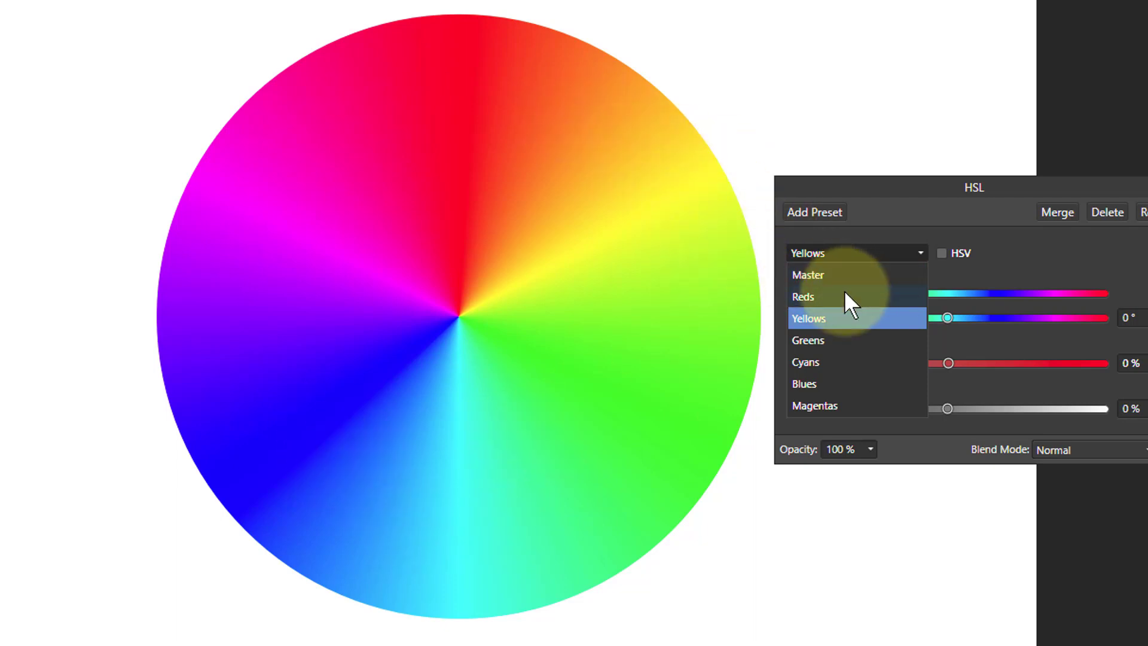
{"action": "left_click", "coordinate": [804, 319]}
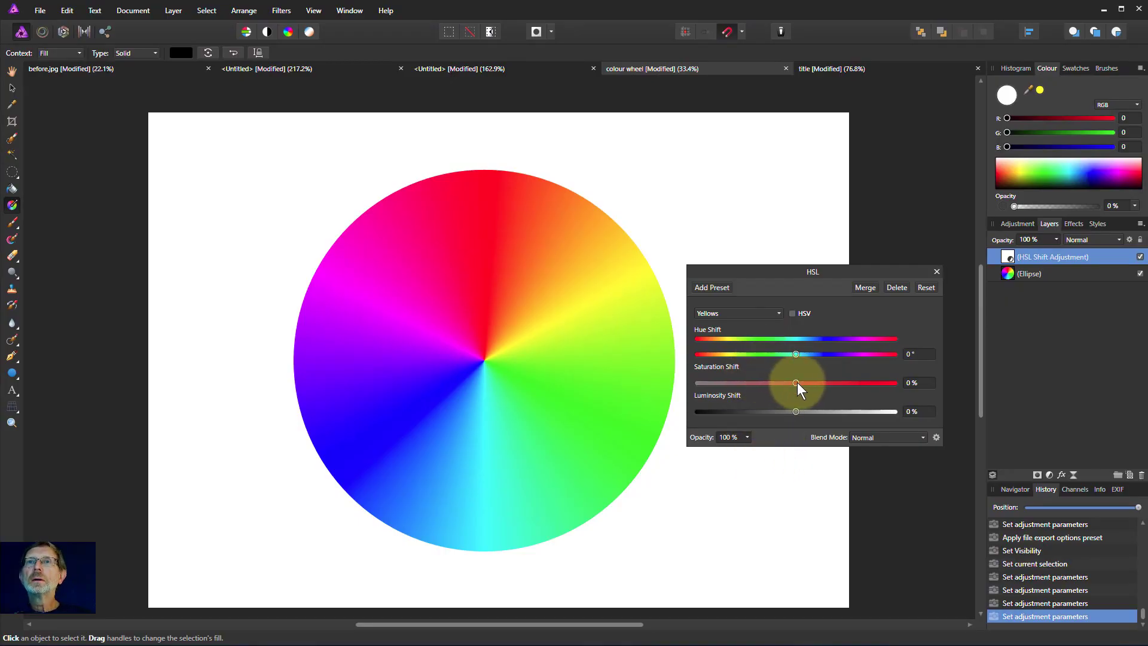
{"action": "mouse_move", "coordinate": [797, 382]}
{"action": "left_mouse_down"}
{"action": "mouse_move", "coordinate": [684, 389]}
{"action": "mouse_move", "coordinate": [795, 391]}
{"action": "left_mouse_up"}
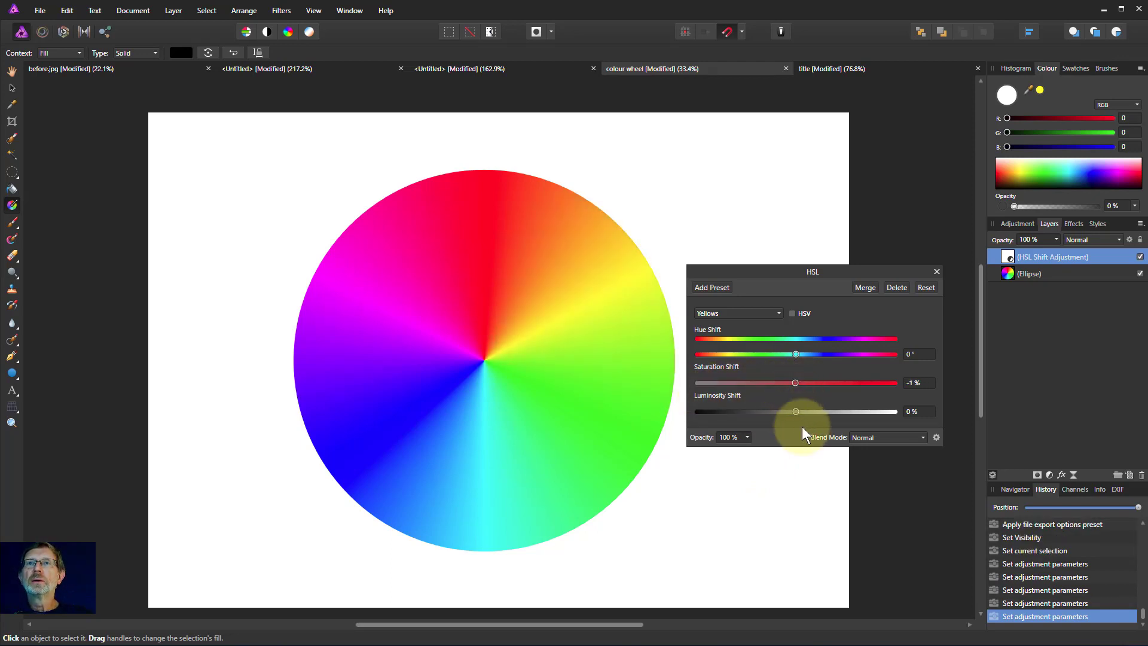
{"action": "mouse_move", "coordinate": [794, 411]}
{"action": "left_mouse_down"}
{"action": "mouse_move", "coordinate": [684, 414]}
{"action": "mouse_move", "coordinate": [963, 414]}
{"action": "mouse_move", "coordinate": [775, 411]}
{"action": "mouse_move", "coordinate": [791, 412]}
{"action": "left_mouse_up"}
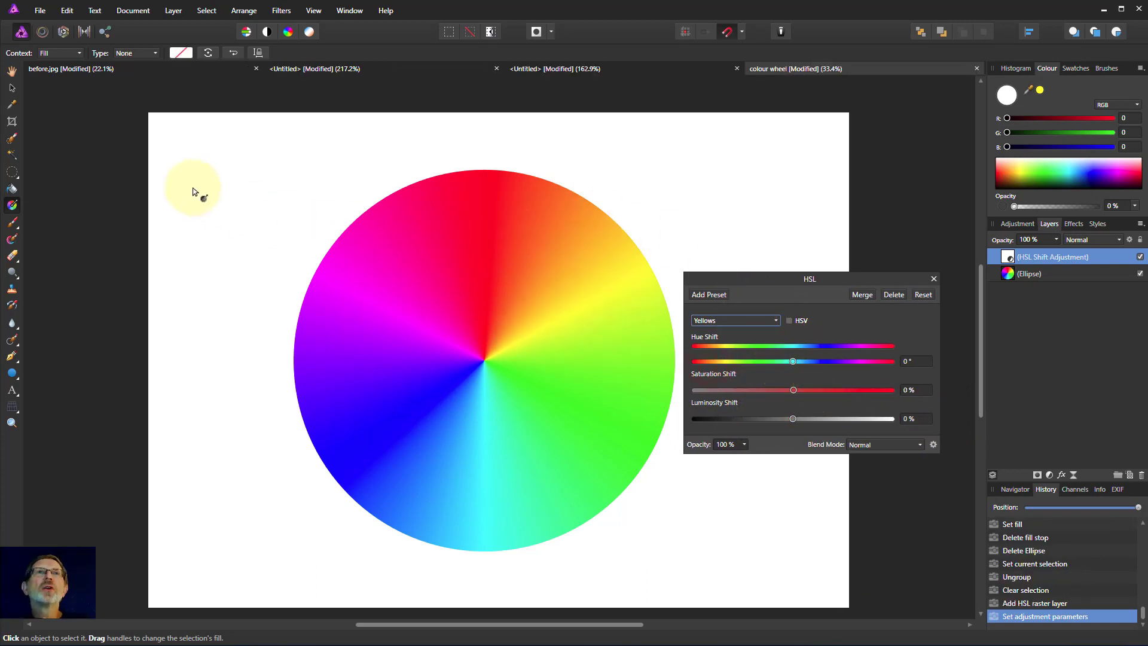
On before.jpg, add an HSL adjustment targeting Yellows
{"action": "left_click", "coordinate": [73, 67]}
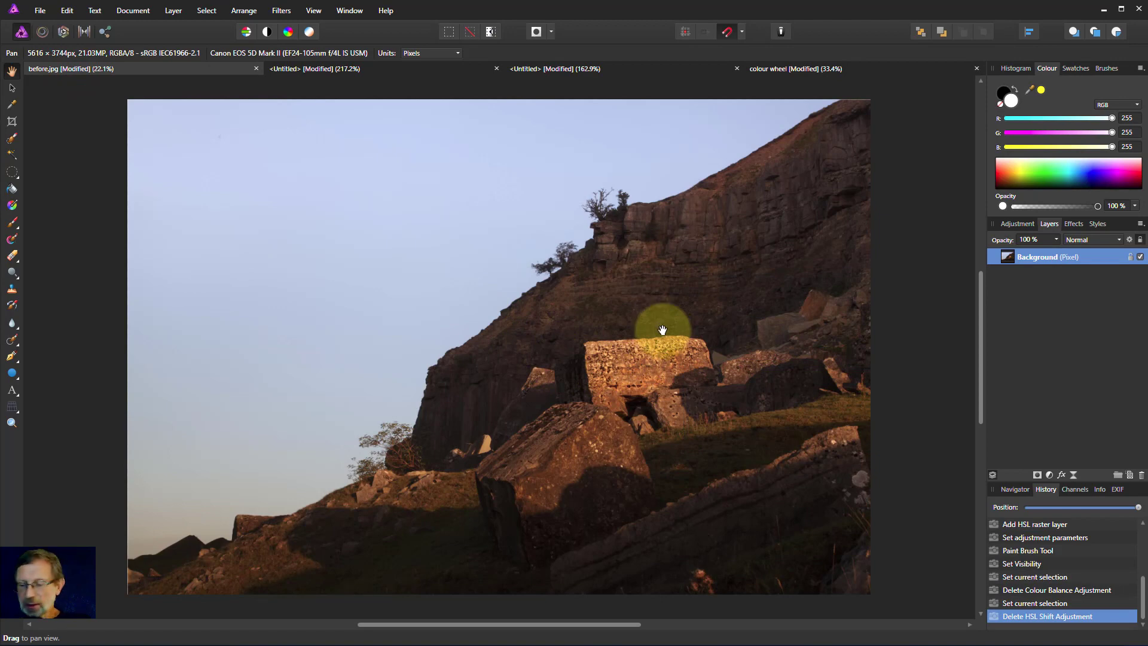
{"action": "key", "text": "ctrl+u"}
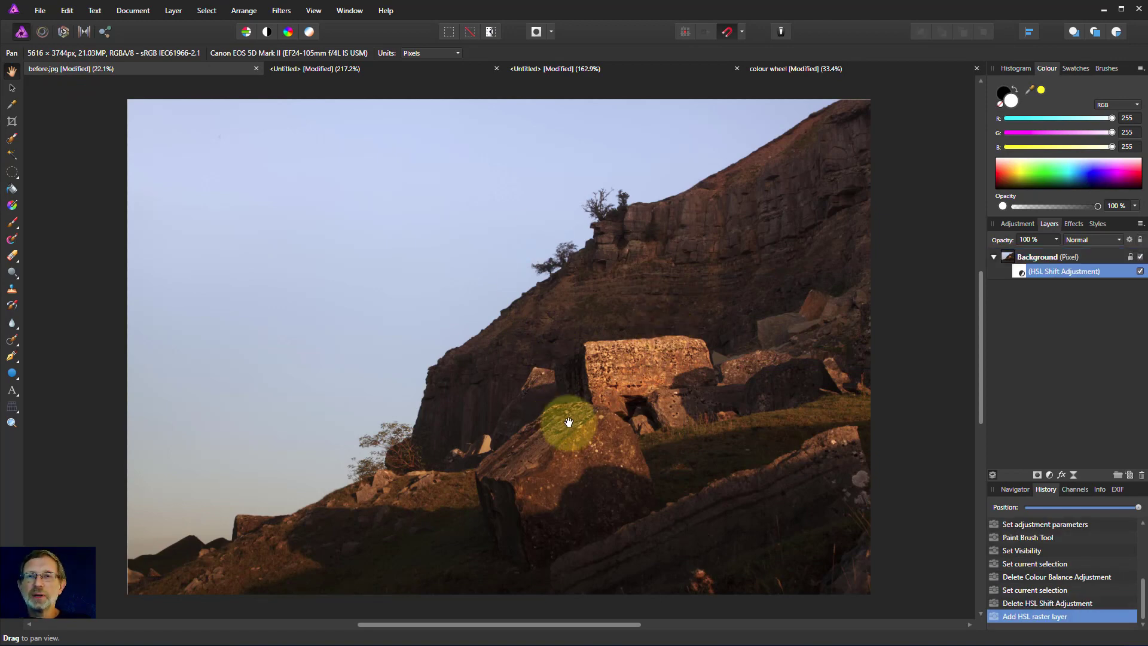
{"action": "left_click_drag", "start_coordinate": [910, 311], "coordinate": [930, 284]}
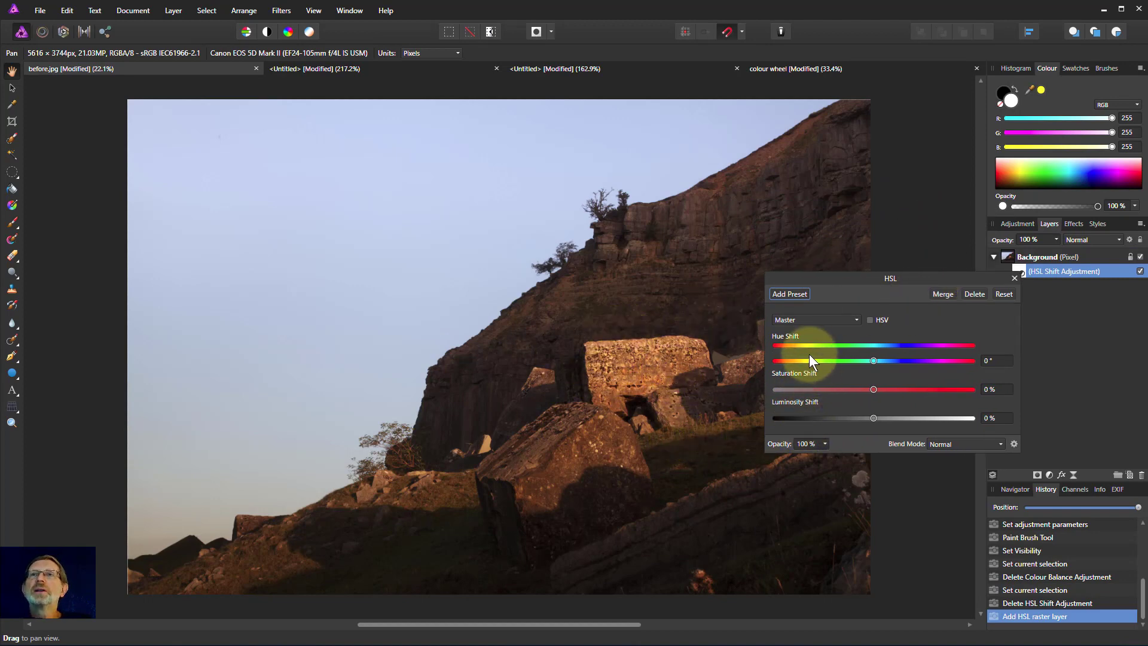
{"action": "left_click", "coordinate": [809, 320]}
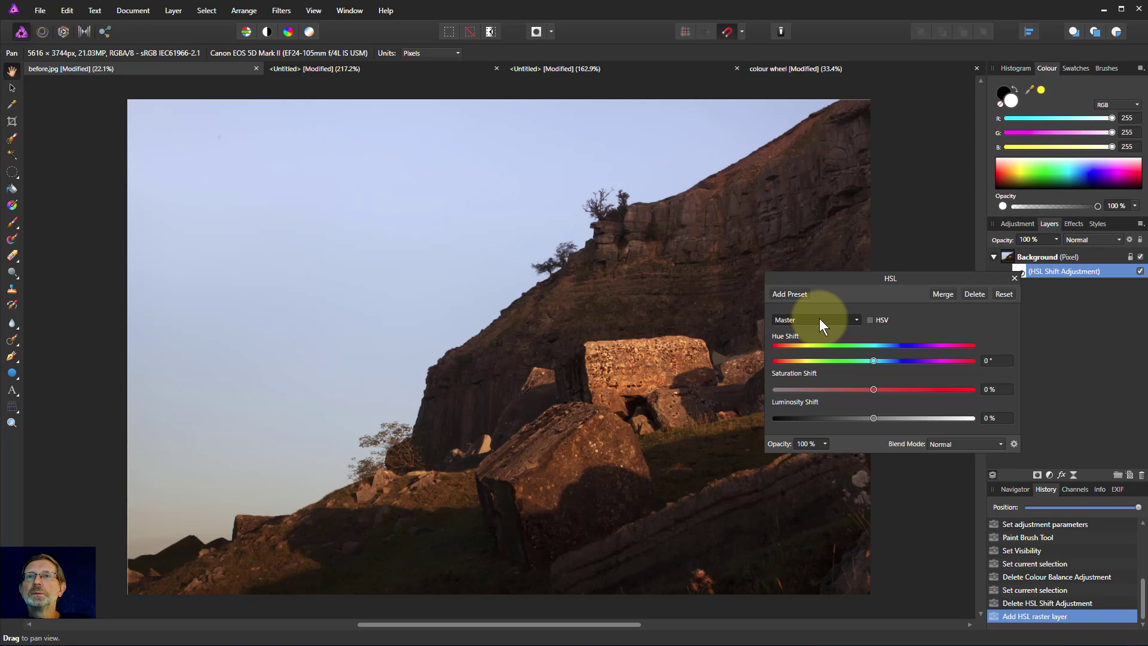
{"action": "left_click", "coordinate": [819, 319]}
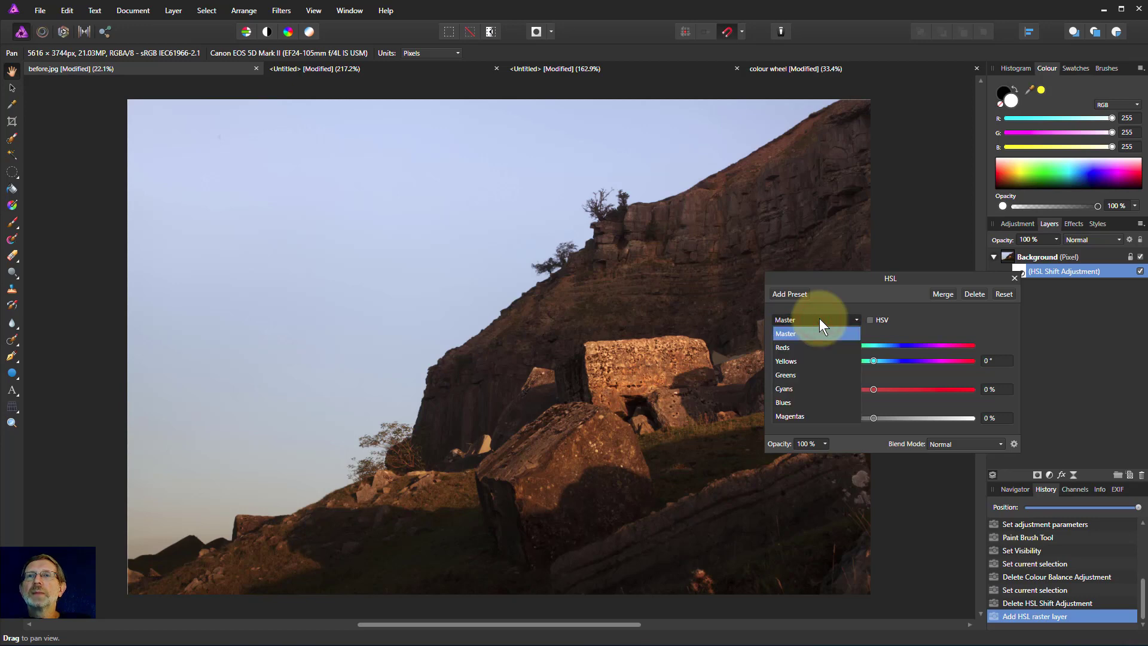
{"action": "left_click", "coordinate": [795, 361]}
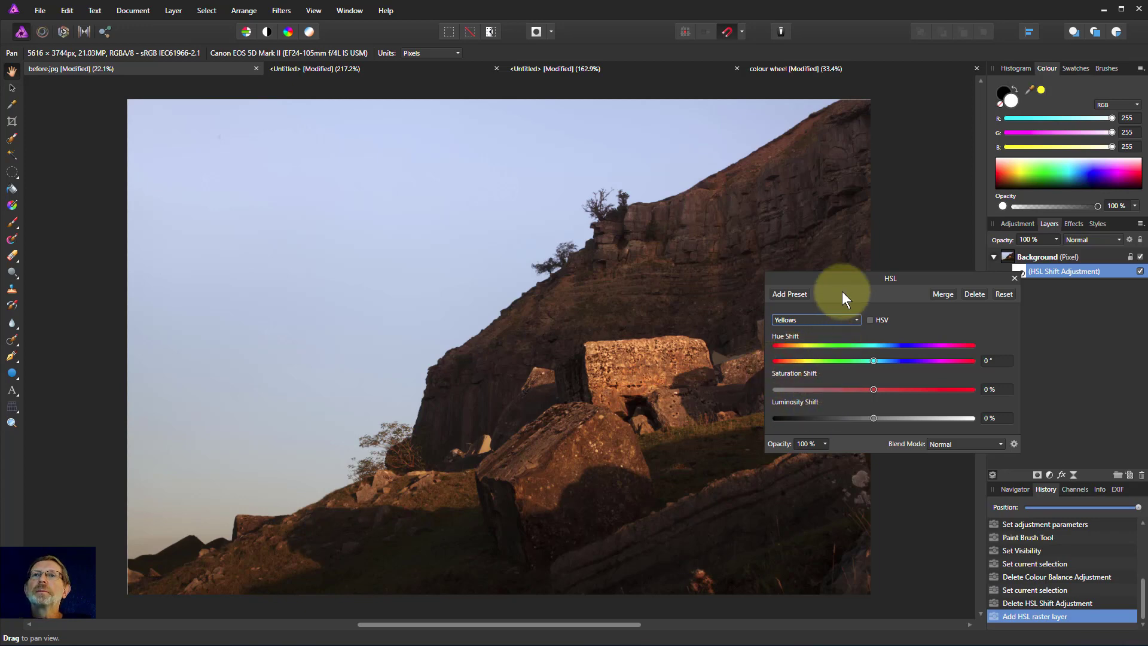
Raise the photo's Yellows saturation to 93% and move the HSL settings clear of the rocks
{"action": "left_click_drag", "start_coordinate": [851, 281], "coordinate": [870, 270]}
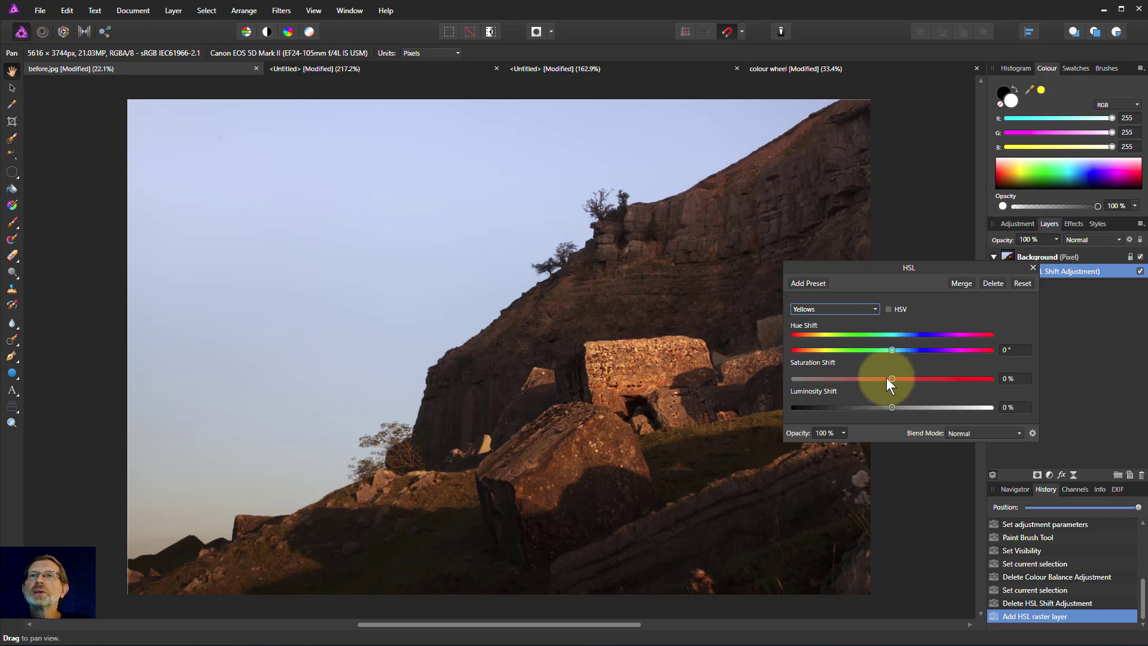
{"action": "left_click_drag", "start_coordinate": [892, 379], "coordinate": [921, 383]}
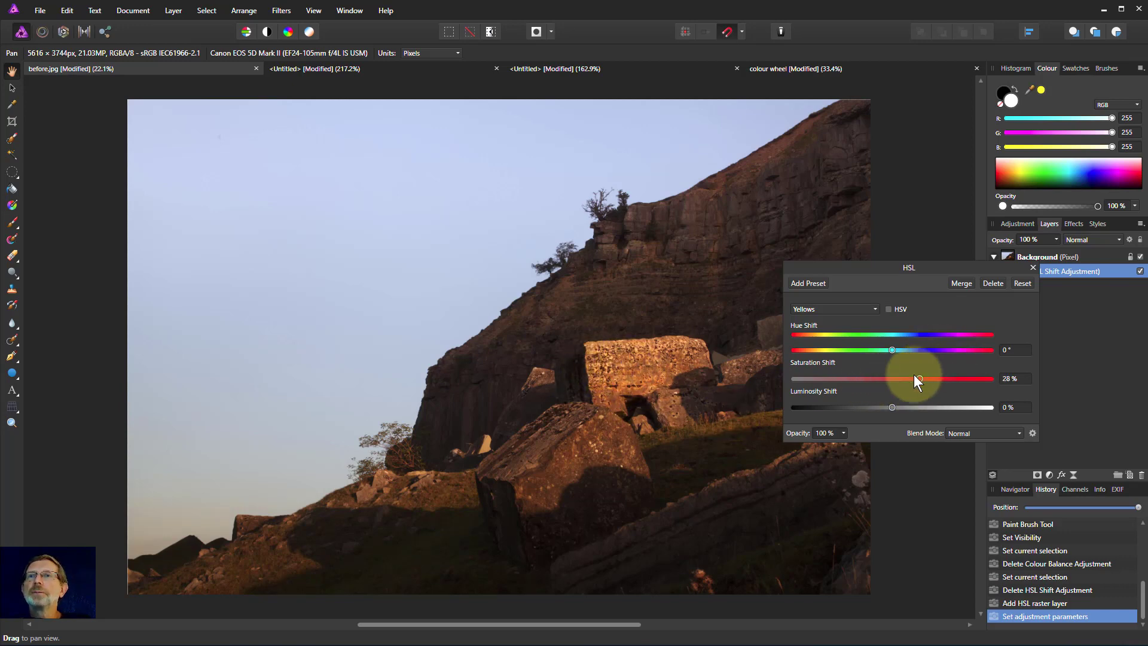
{"action": "left_click_drag", "start_coordinate": [921, 379], "coordinate": [986, 387]}
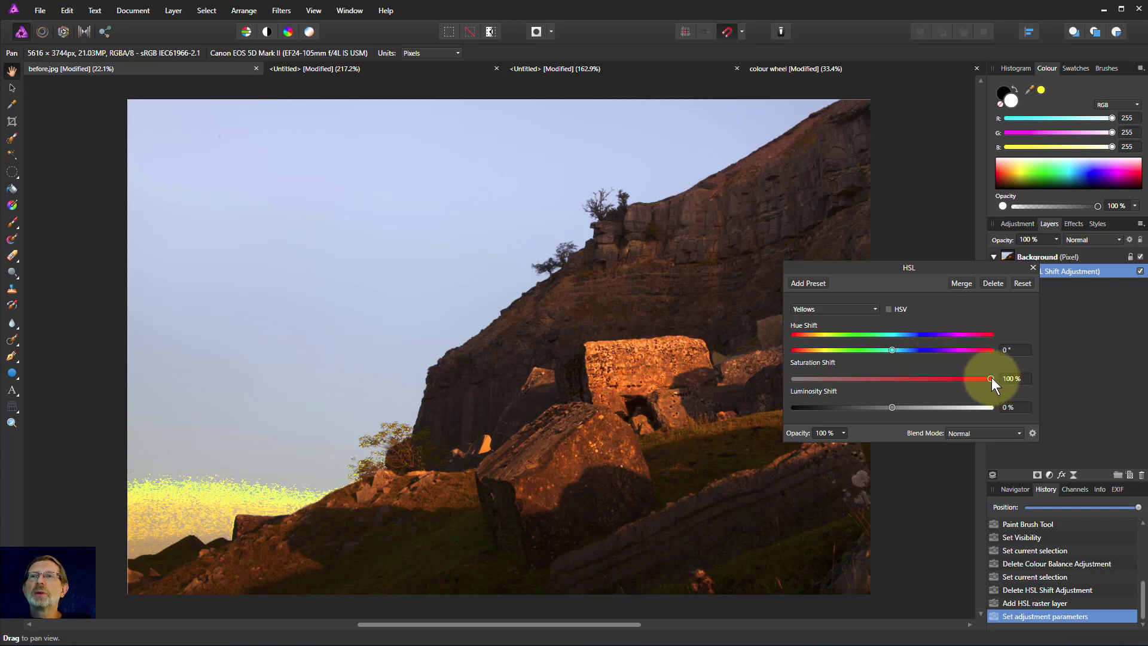
{"action": "left_click_drag", "start_coordinate": [989, 378], "coordinate": [984, 379]}
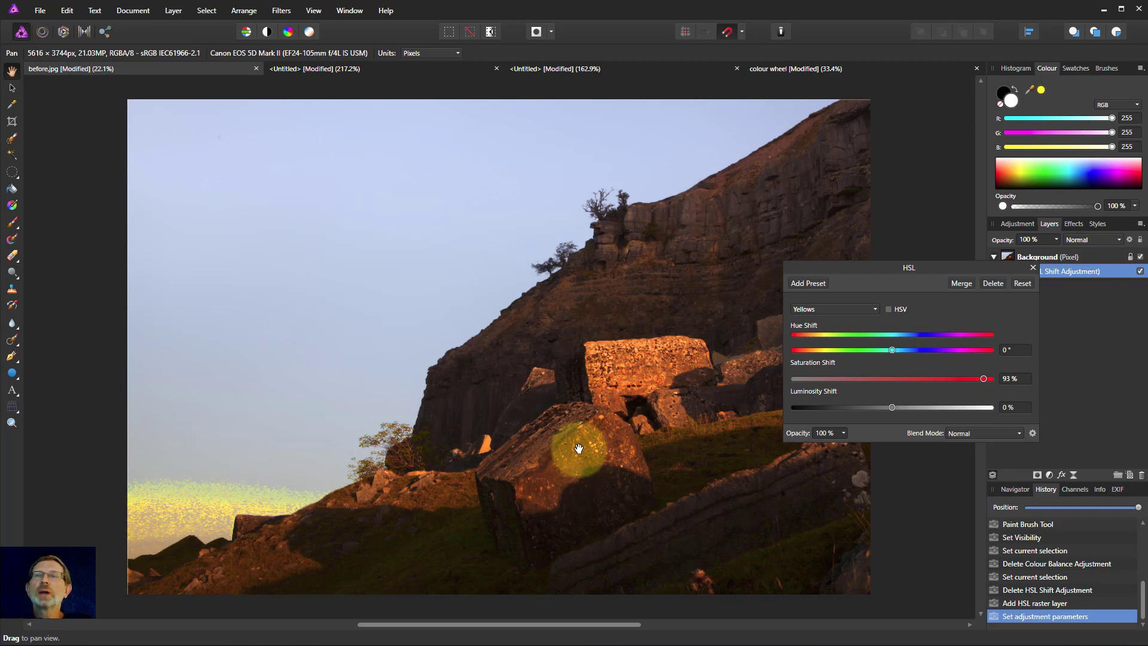
{"action": "left_click_drag", "start_coordinate": [861, 269], "coordinate": [802, 299]}
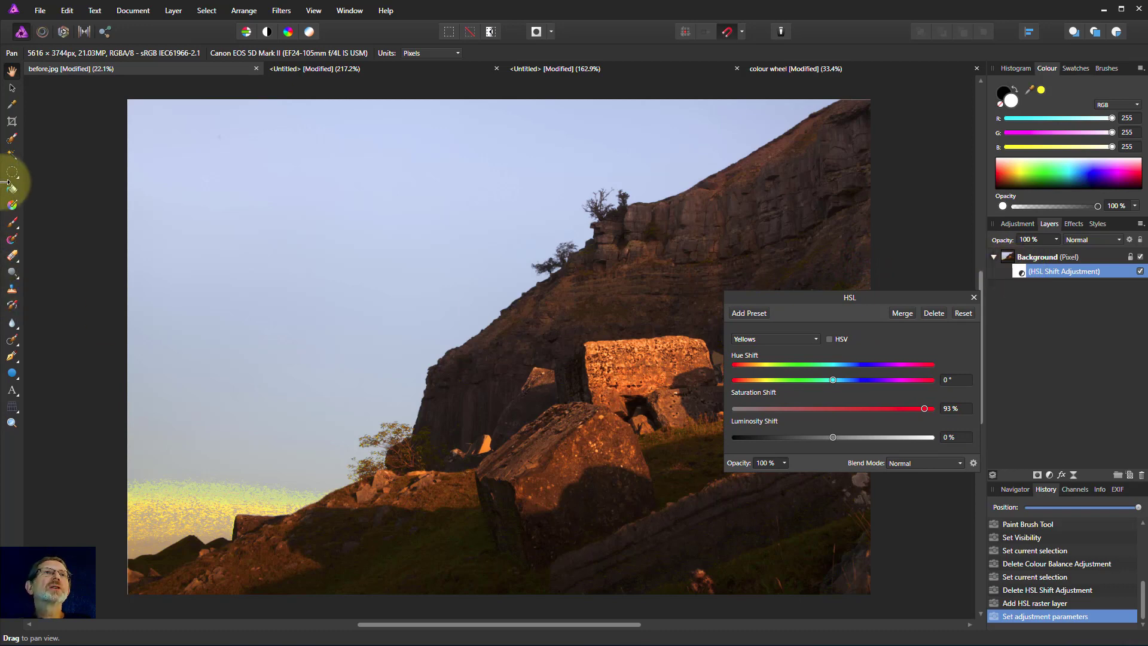
Paint black with the Paint Brush on the HSL layer over the lower-left sky
{"action": "left_click", "coordinate": [12, 227]}
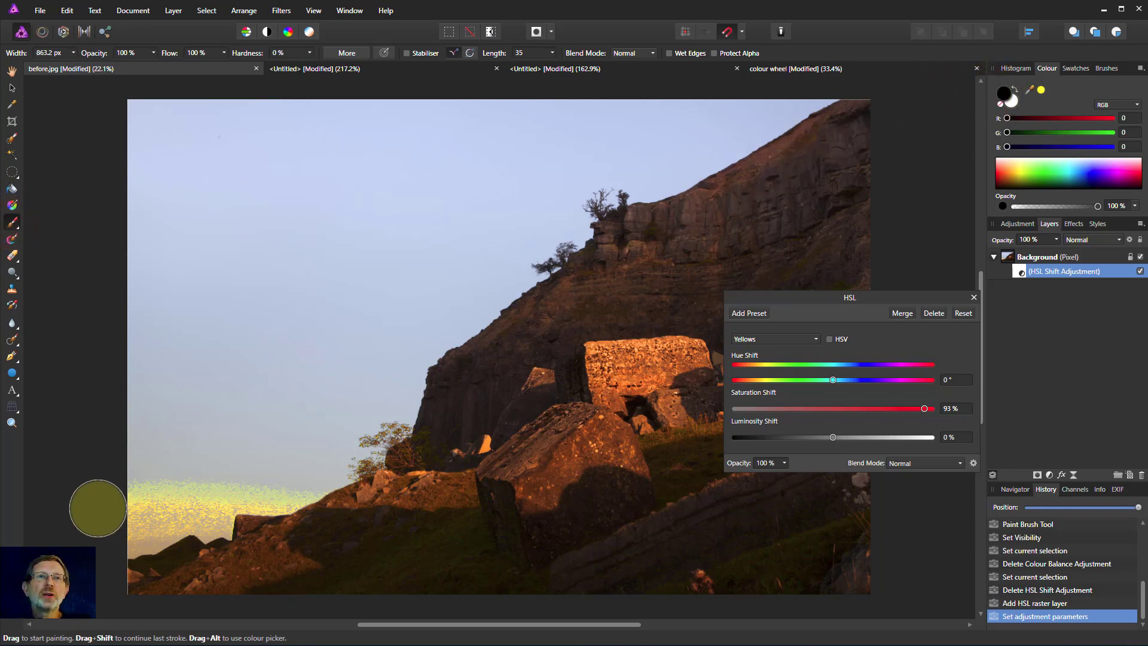
{"action": "mouse_move", "coordinate": [162, 495]}
{"action": "left_mouse_down"}
{"action": "mouse_move", "coordinate": [254, 494]}
{"action": "mouse_move", "coordinate": [152, 498]}
{"action": "mouse_move", "coordinate": [221, 495]}
{"action": "mouse_move", "coordinate": [242, 506]}
{"action": "mouse_move", "coordinate": [92, 558]}
{"action": "mouse_move", "coordinate": [148, 519]}
{"action": "mouse_move", "coordinate": [152, 536]}
{"action": "mouse_move", "coordinate": [282, 475]}
{"action": "mouse_move", "coordinate": [310, 478]}
{"action": "mouse_move", "coordinate": [294, 501]}
{"action": "mouse_move", "coordinate": [95, 590]}
{"action": "mouse_move", "coordinate": [148, 533]}
{"action": "mouse_move", "coordinate": [145, 548]}
{"action": "mouse_move", "coordinate": [167, 543]}
{"action": "left_mouse_up"}
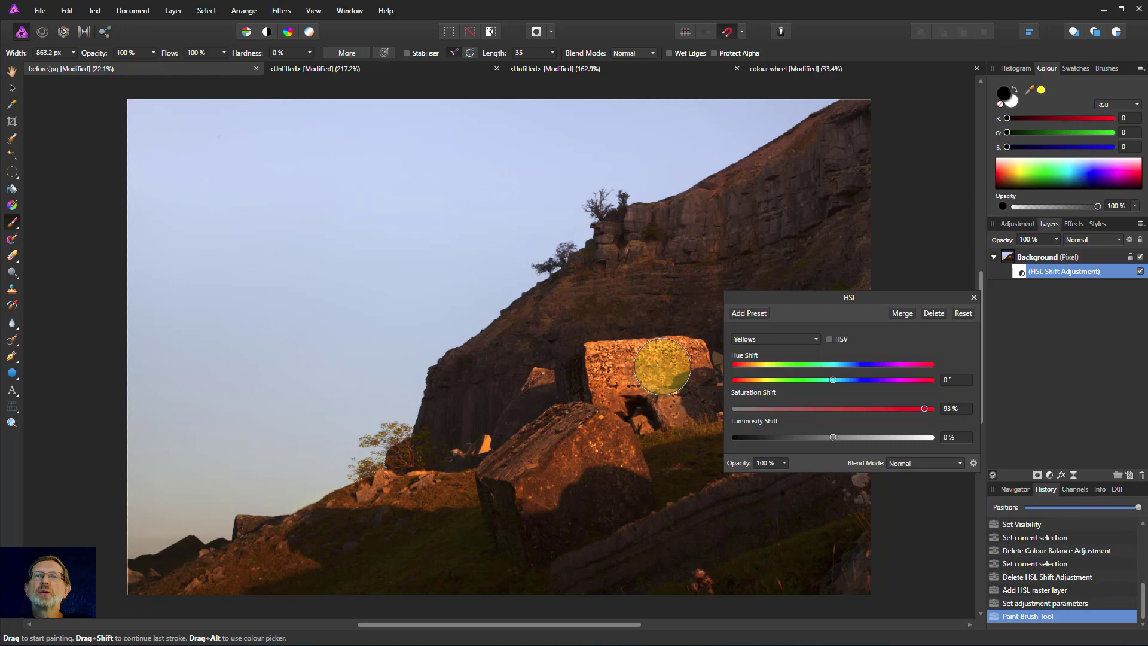